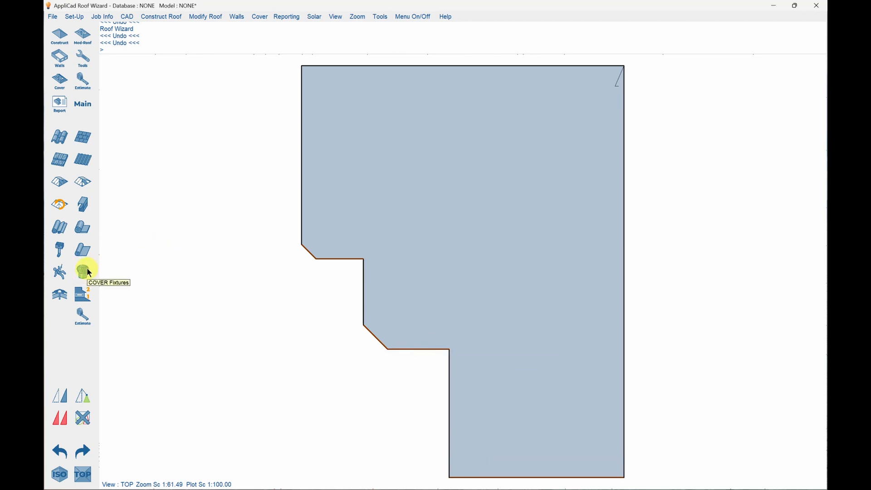
Insert an Access Cover fixture cutting a hole in the plane, placed in the lower roof section with direction ix500.
click(85, 270)
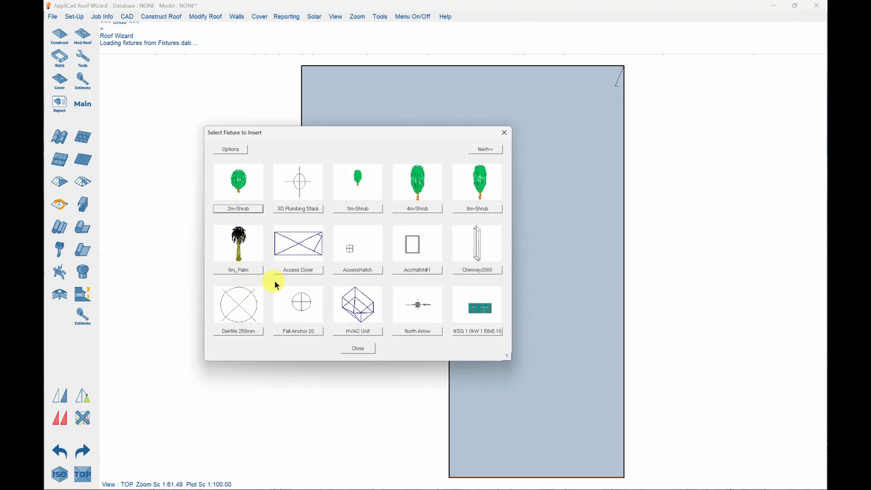
click(297, 271)
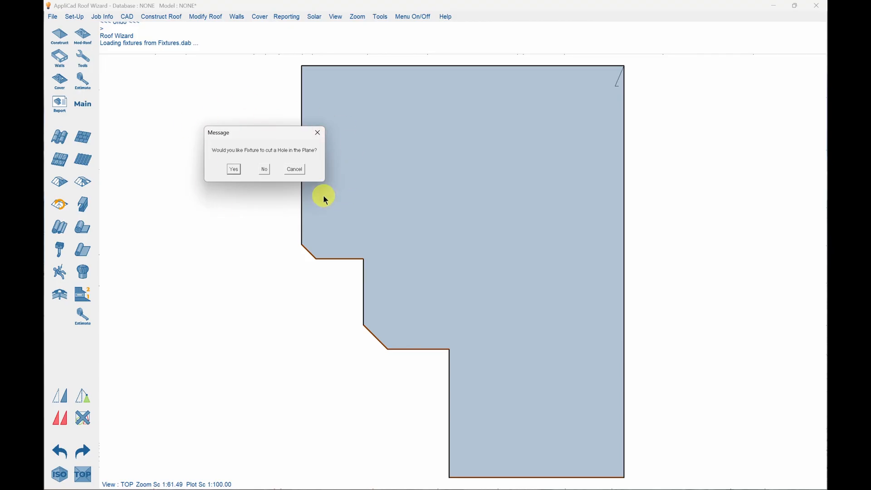
click(234, 169)
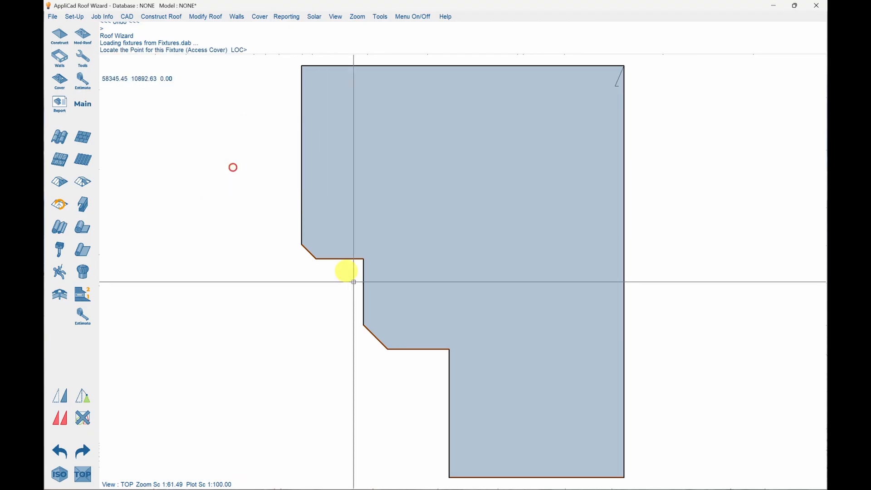
click(506, 405)
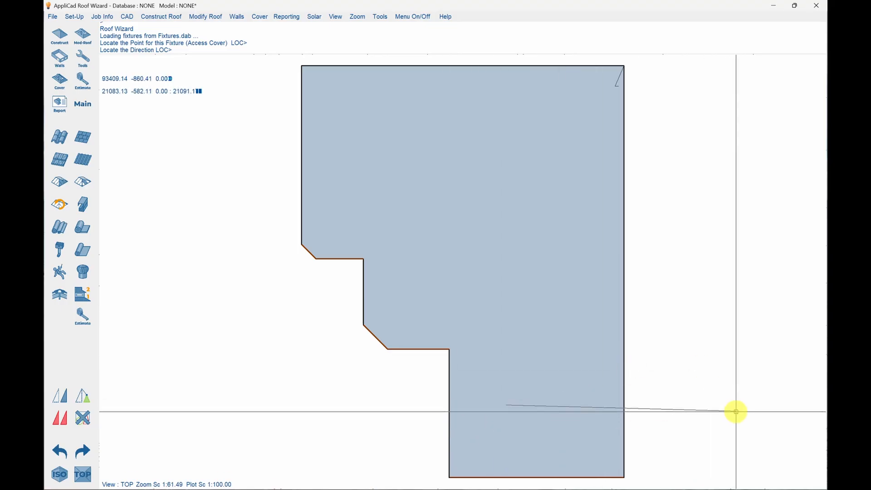
text(ix500)
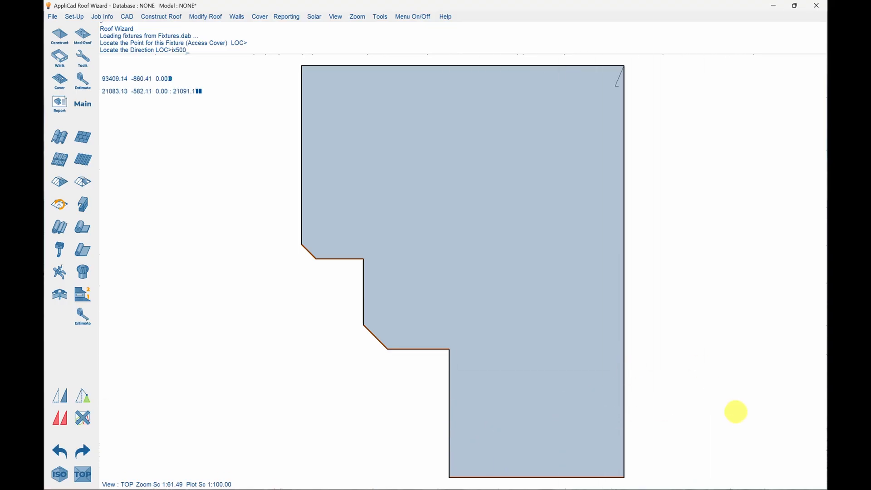
key(Return)
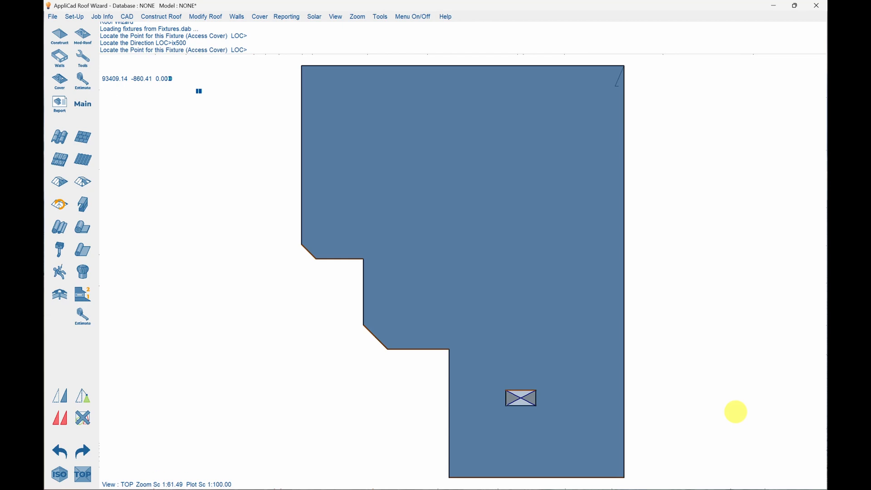
key(Escape)
key(Escape)
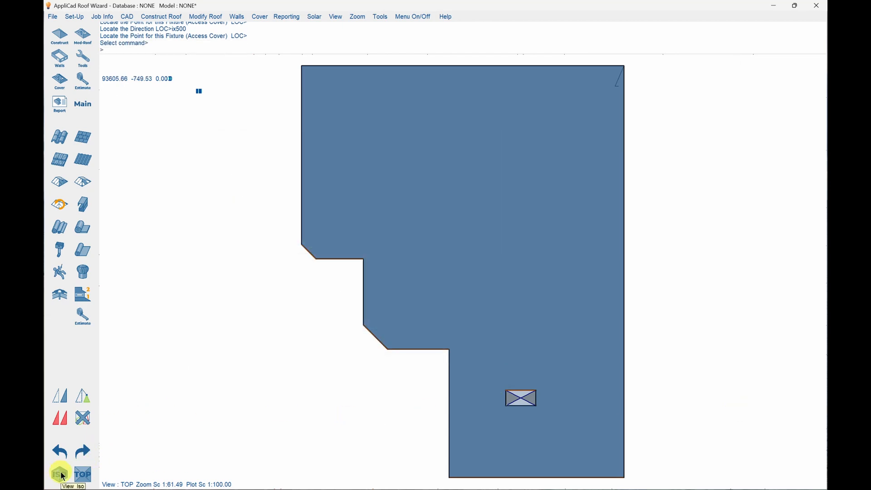
Inspect the access cover in isometric and side views, then return to the plan view.
click(60, 474)
scroll(415, 397, up, 4)
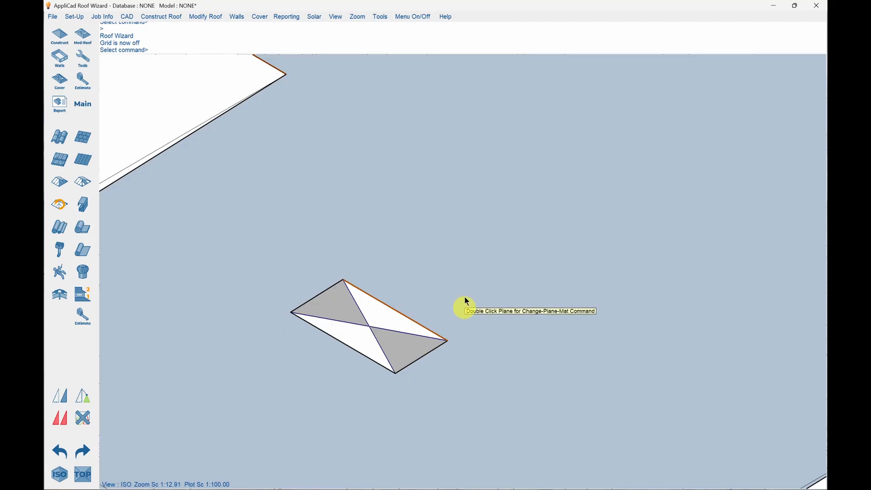
scroll(467, 302, down, 4)
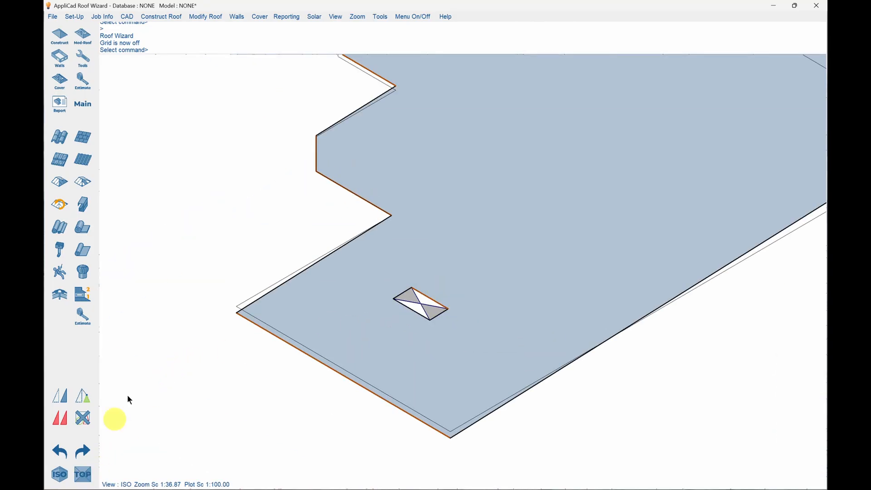
click(336, 17)
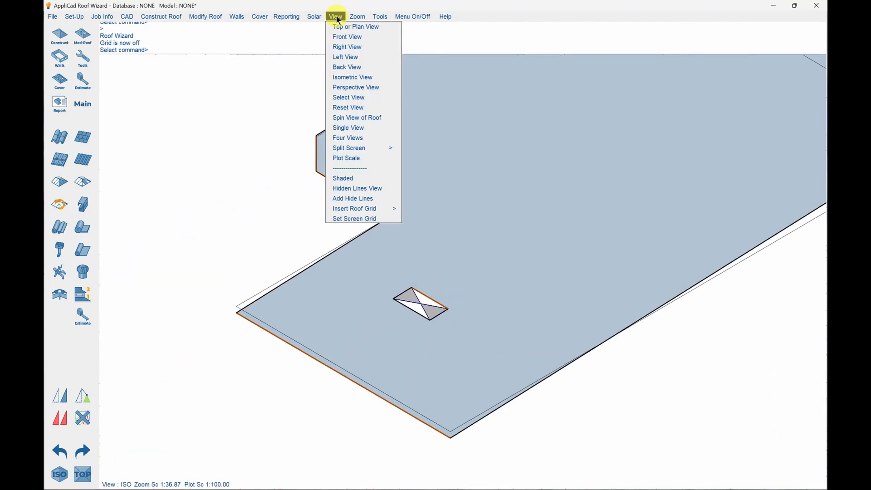
click(348, 48)
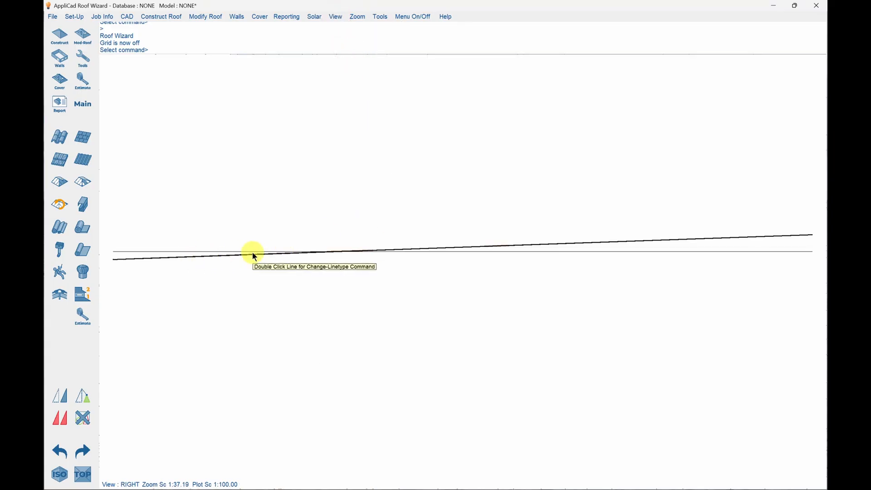
click(336, 16)
click(344, 27)
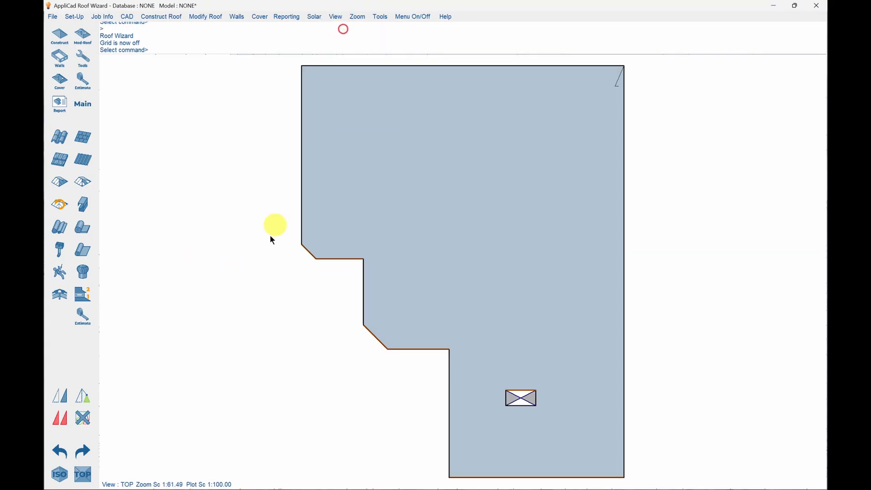
Insert an HVAC Unit fixture cutting a hole in the plane, placed in the middle of the roof with direction x500.
click(84, 272)
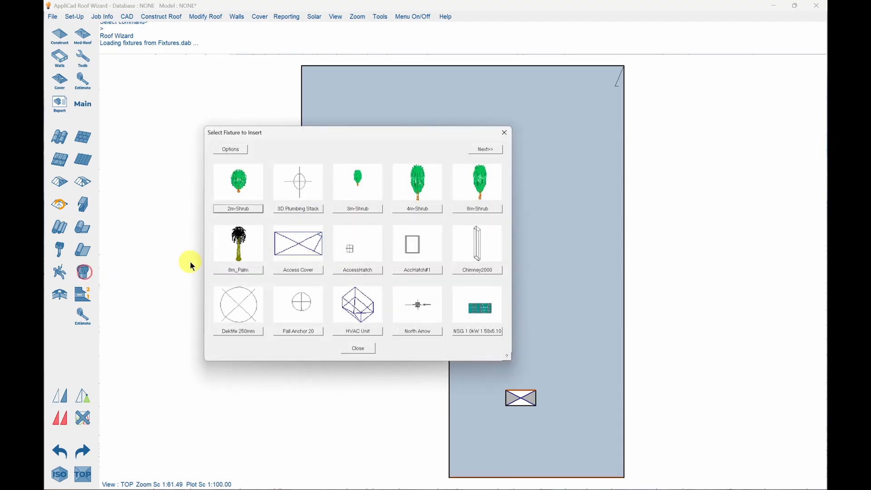
click(358, 333)
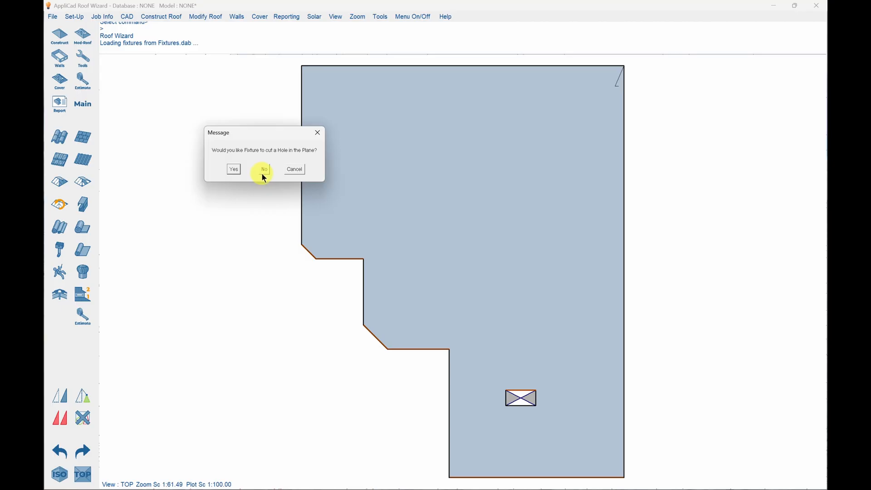
click(234, 170)
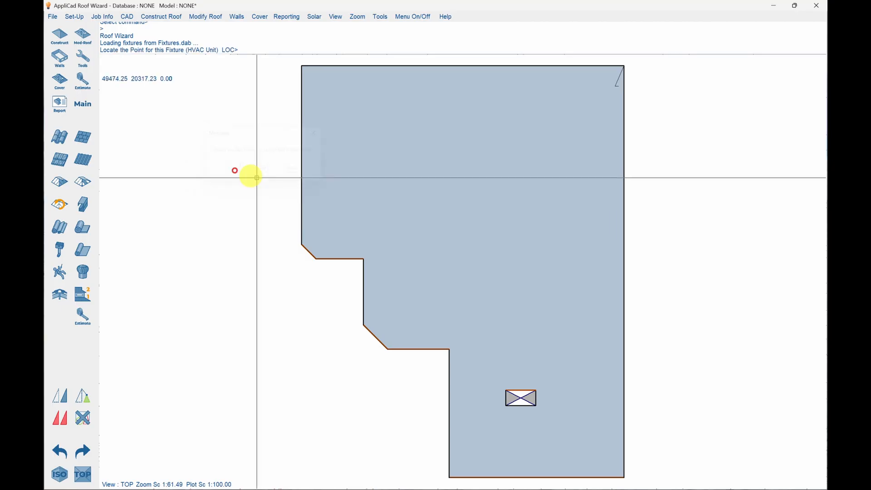
click(422, 264)
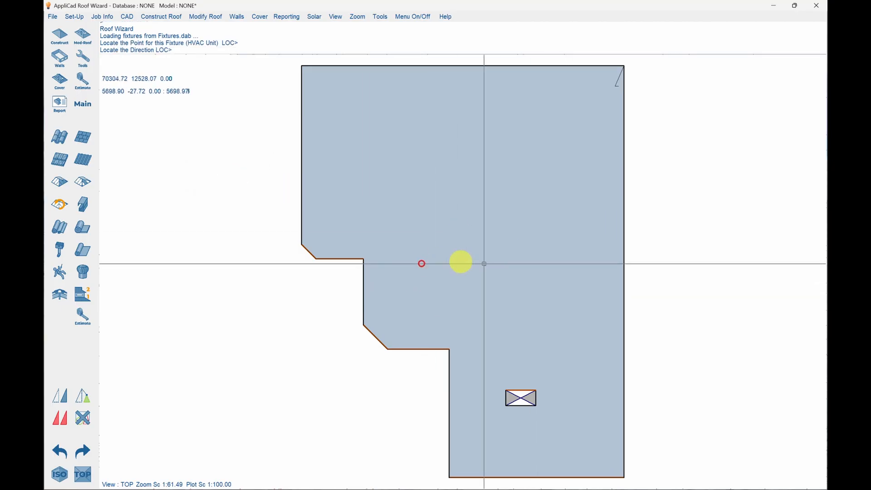
click(613, 264)
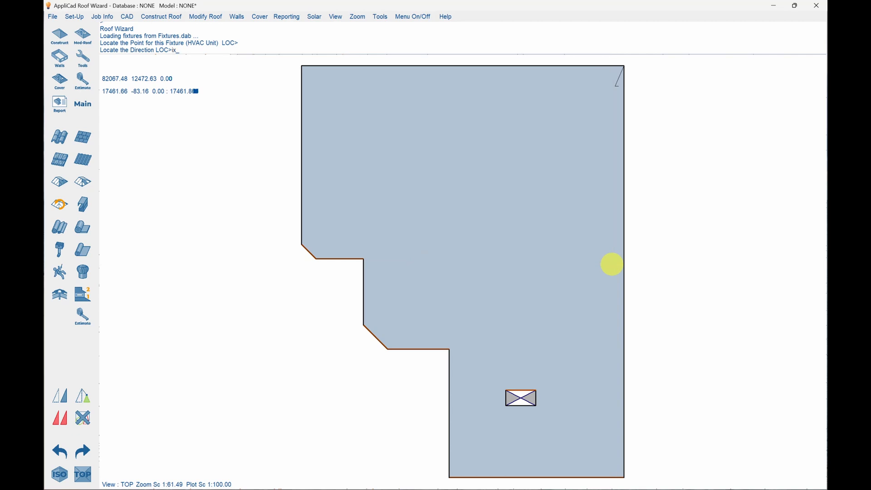
text(x500)
key(Return)
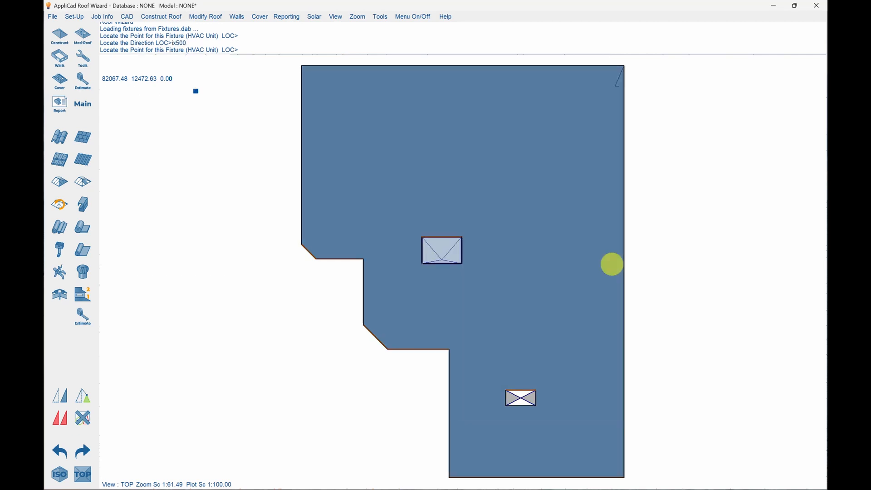
key(Escape)
key(Escape)
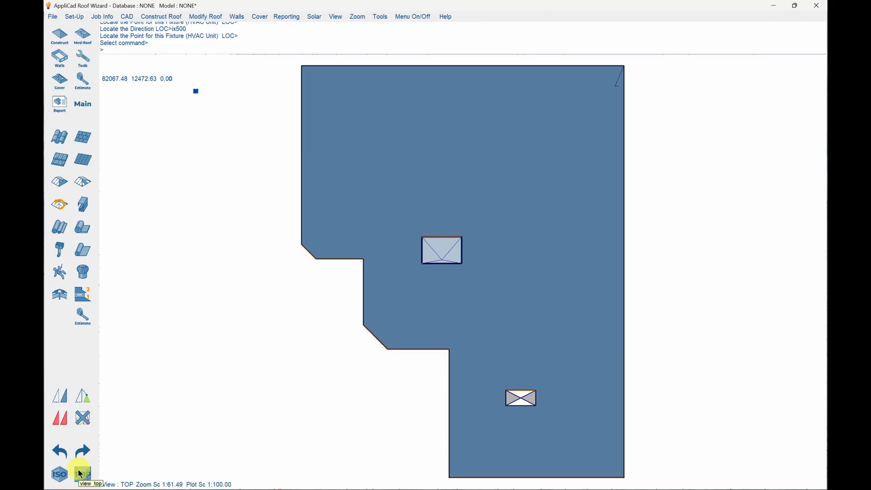
Move the HVAC unit up from below the roof so it sits at its hole on the plane.
click(61, 475)
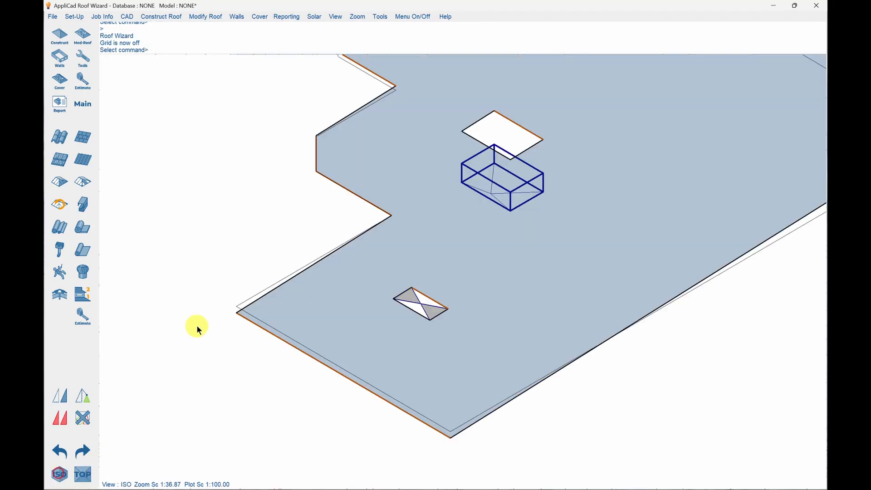
scroll(259, 238, down, 1)
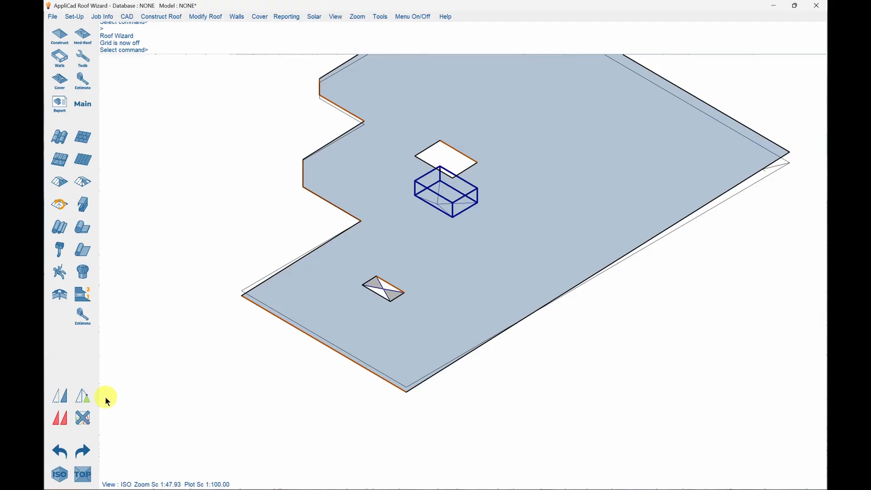
click(63, 399)
click(452, 211)
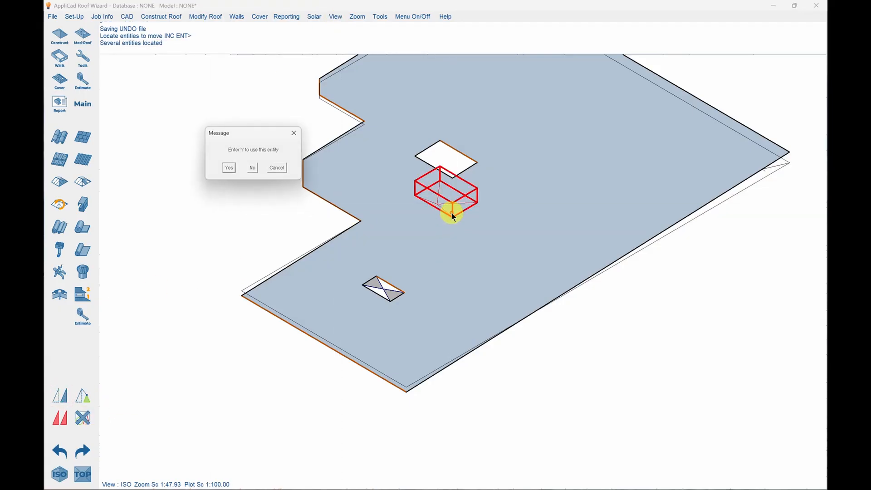
key(y)
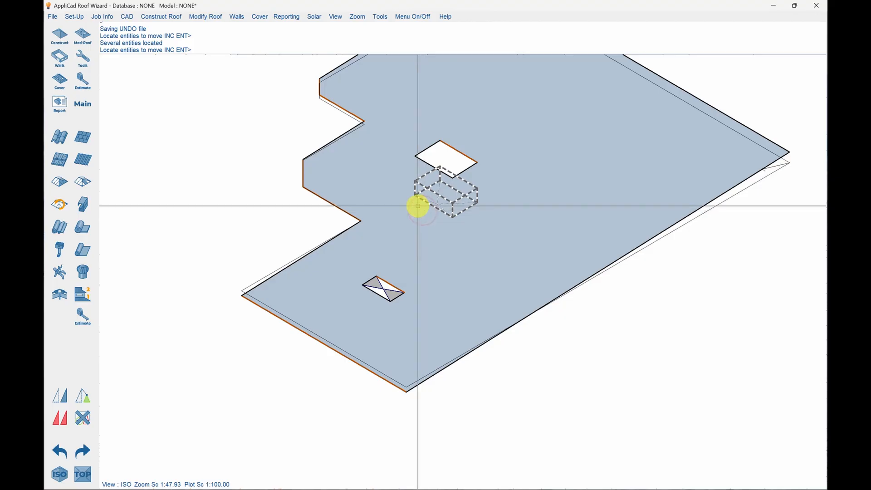
right_click(418, 206)
key(y)
click(418, 214)
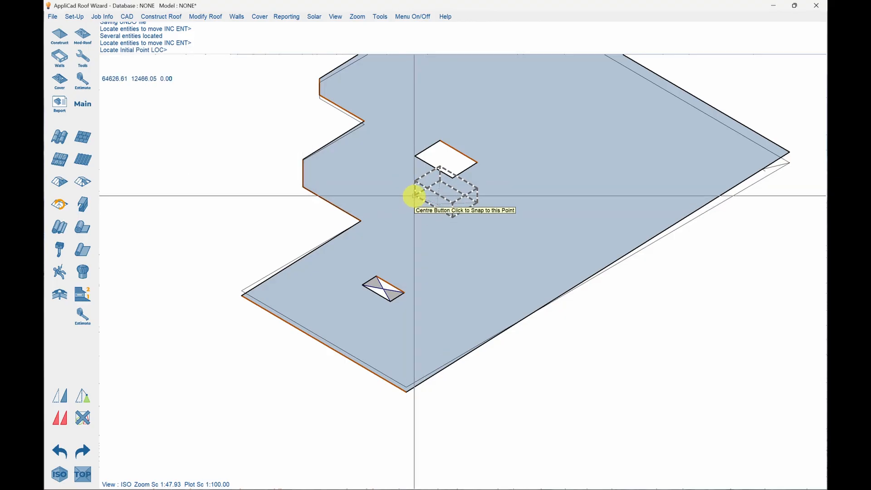
middle_click(414, 196)
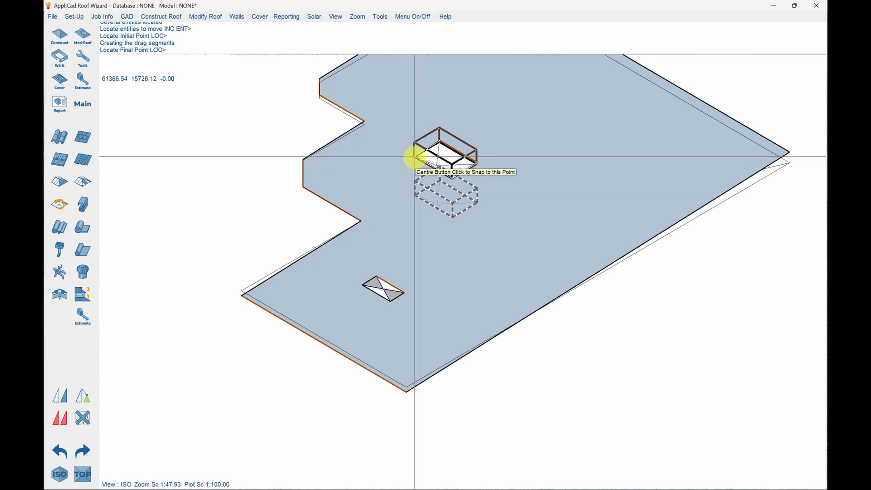
click(418, 152)
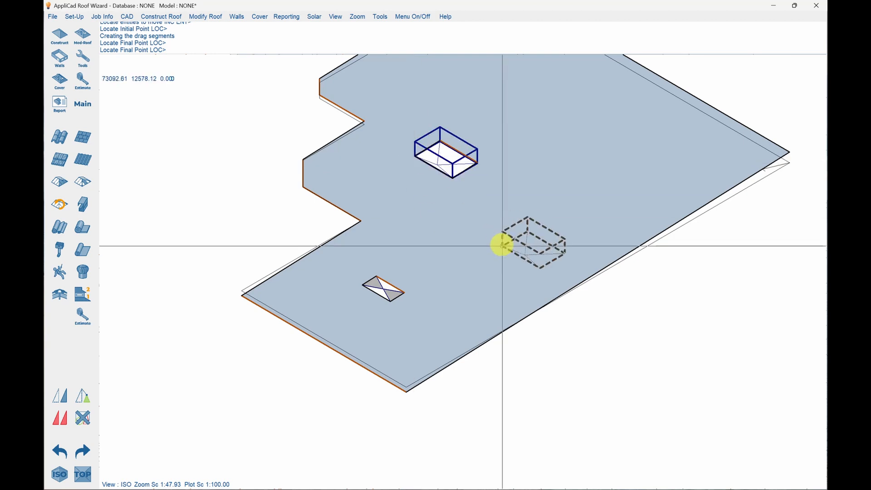
right_click(195, 185)
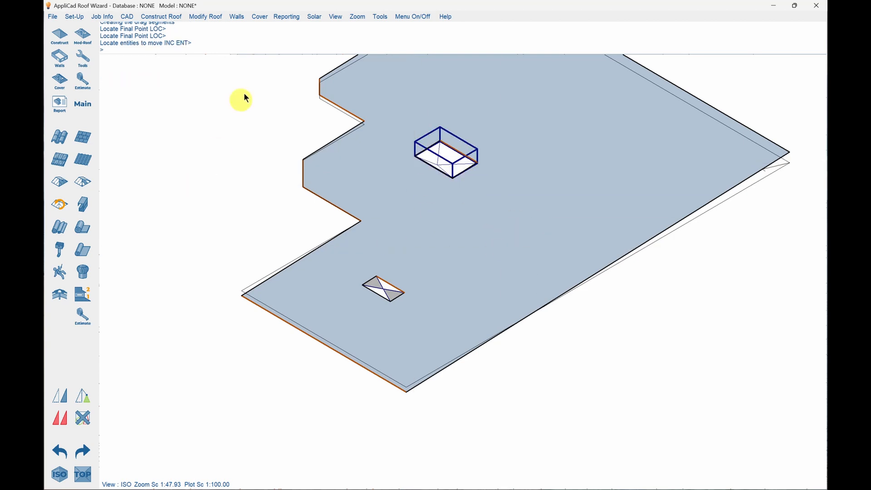
Check the HVAC unit's height in side view and return to plan view.
click(336, 17)
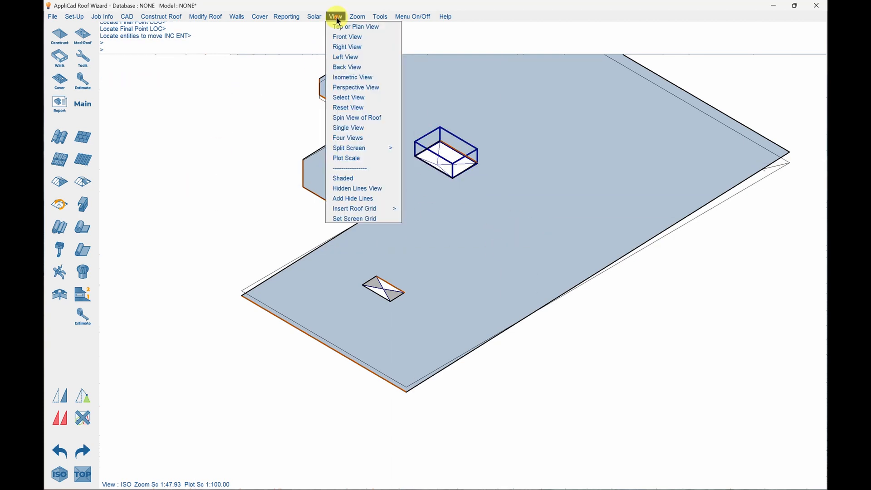
click(345, 46)
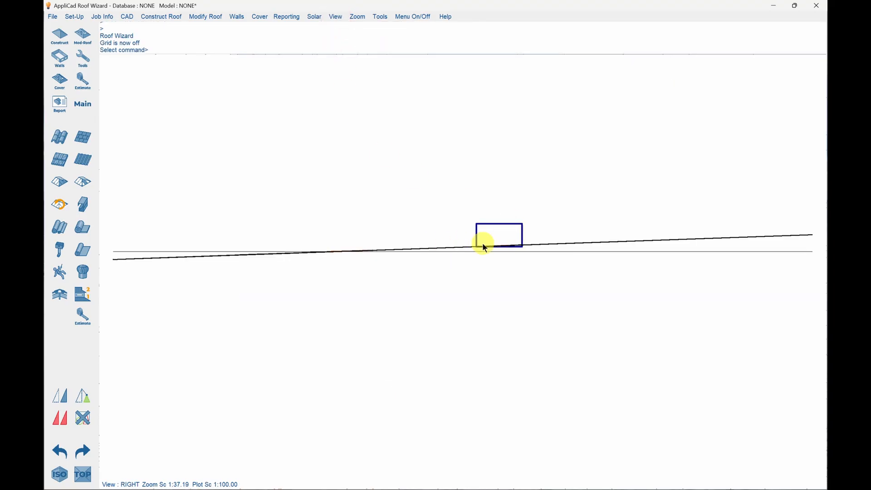
click(82, 475)
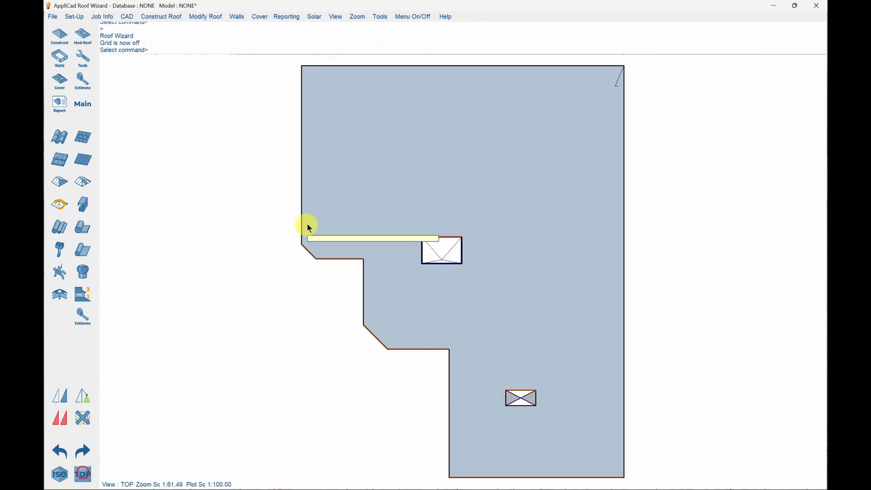
Insert an NSG 1.52kW 1.58x6.81 solar panel fixture near the roof's upper-left area with direction x500.
click(83, 271)
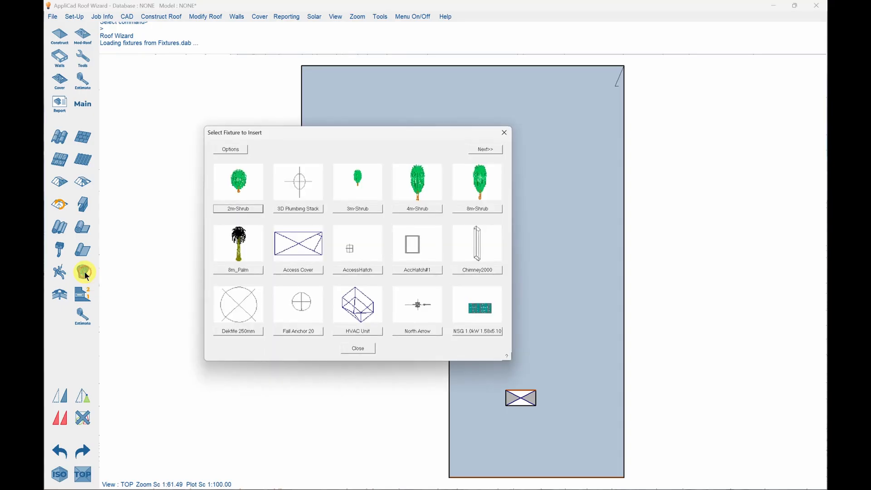
click(487, 149)
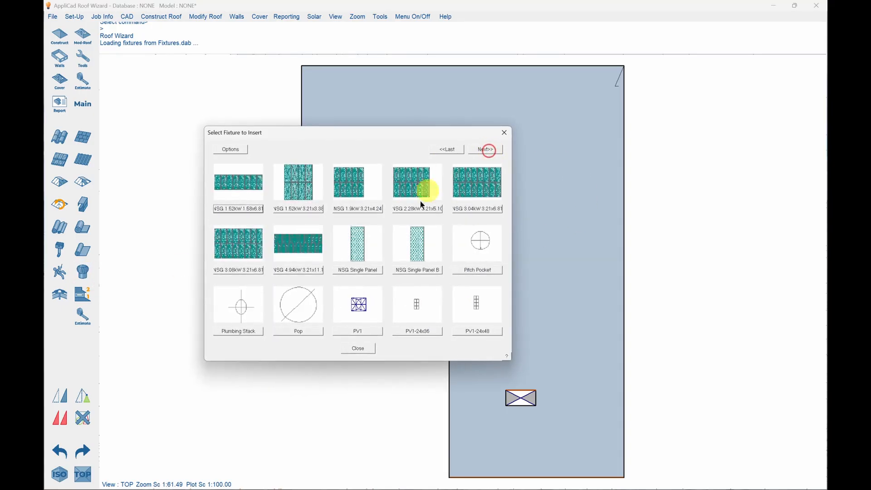
click(244, 208)
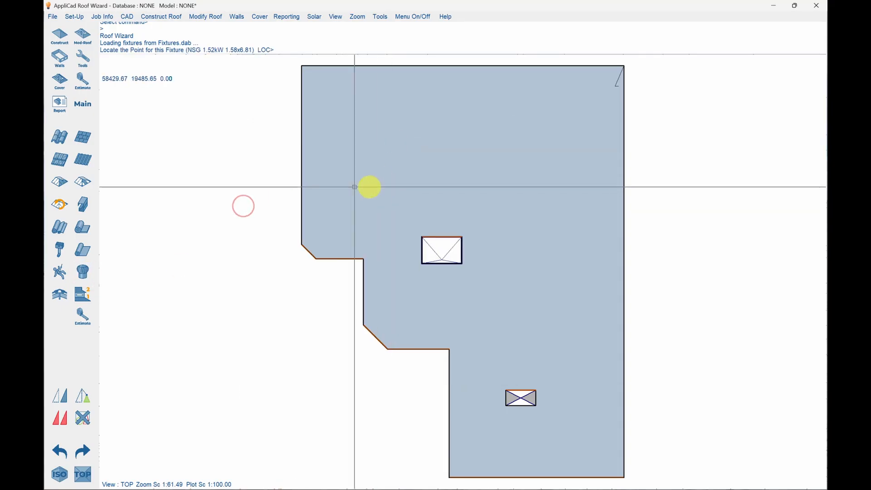
click(340, 183)
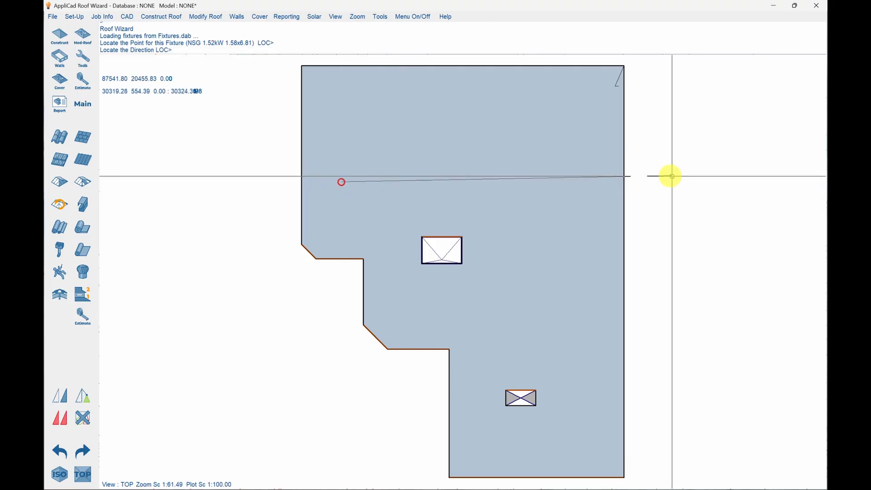
text(ix500_)
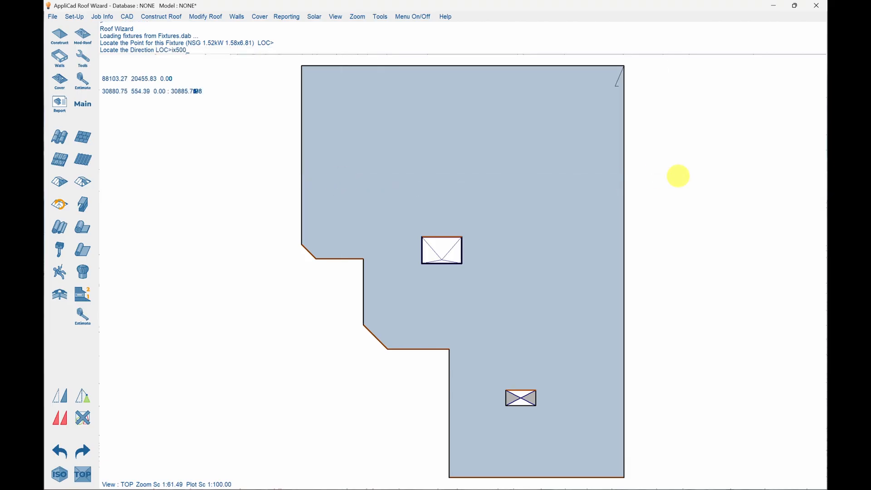
key(Return)
scroll(678, 177, up, 1)
right_click(614, 174)
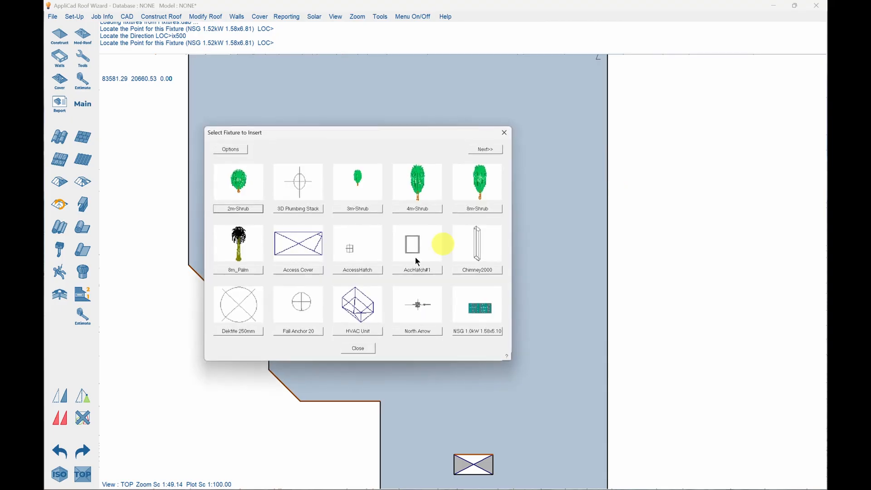
key(Escape)
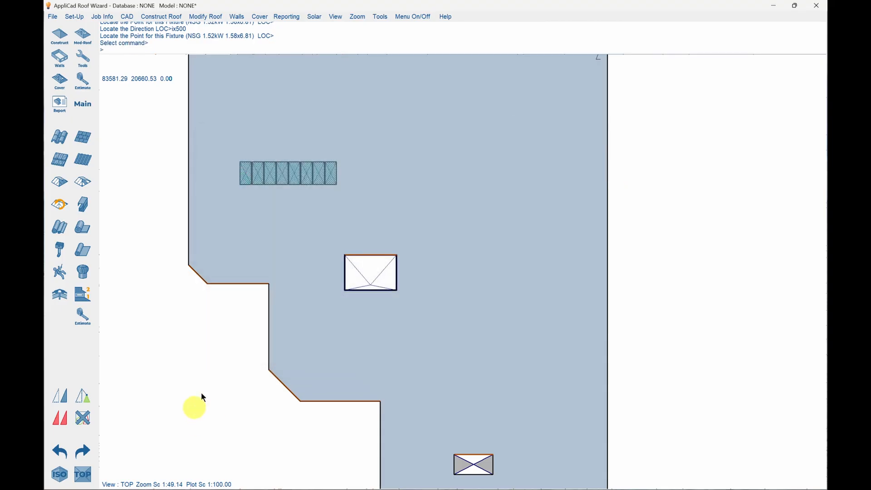
Inspect the solar panels in isometric view, then return to the plan view.
click(59, 475)
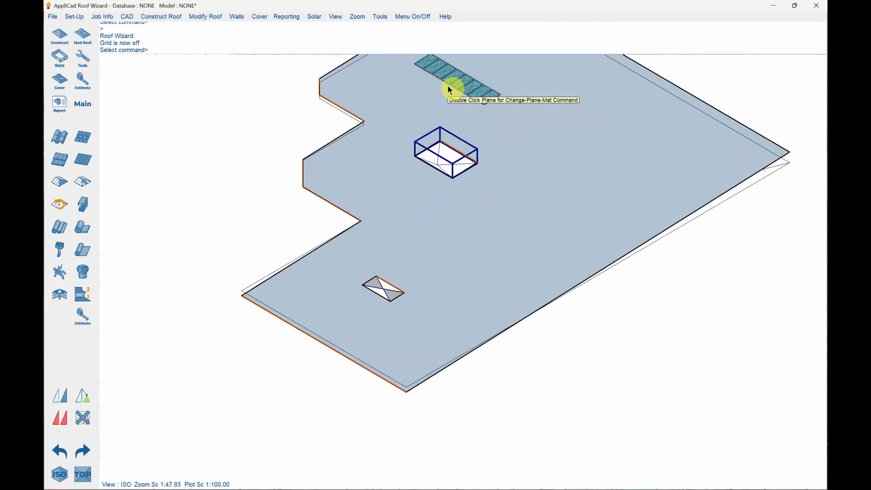
scroll(488, 324, down, 1)
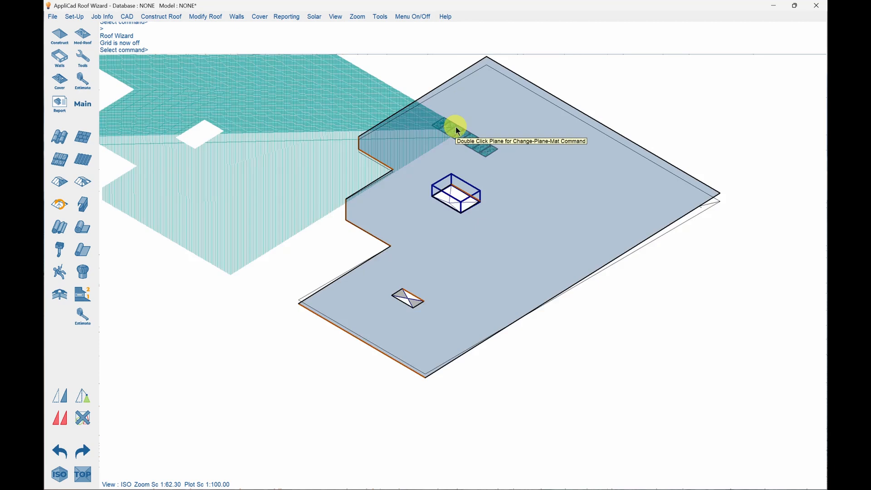
scroll(456, 126, up, 1)
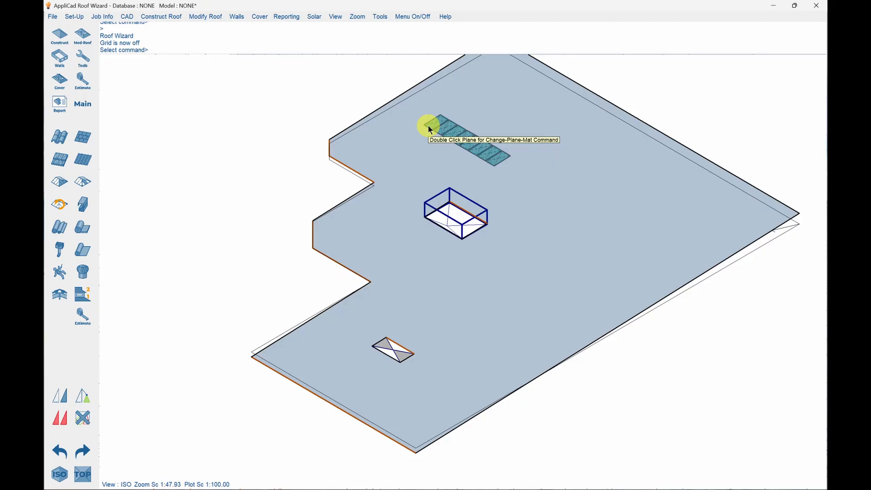
click(184, 216)
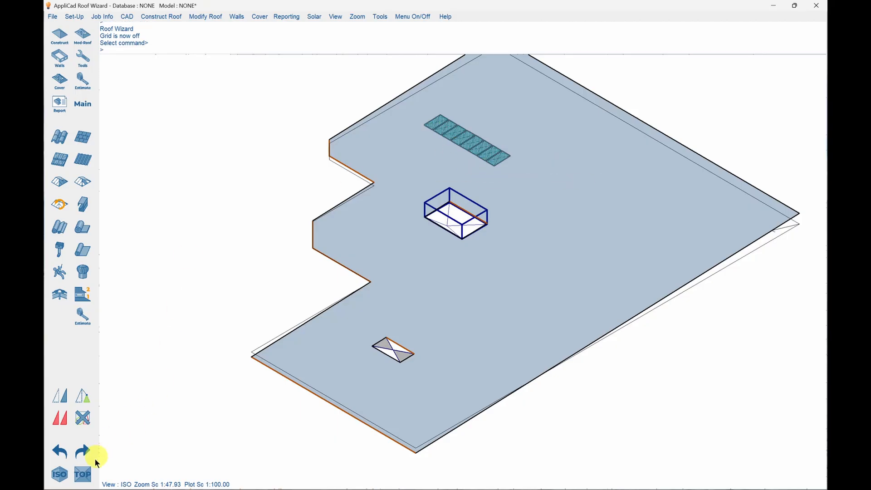
click(83, 477)
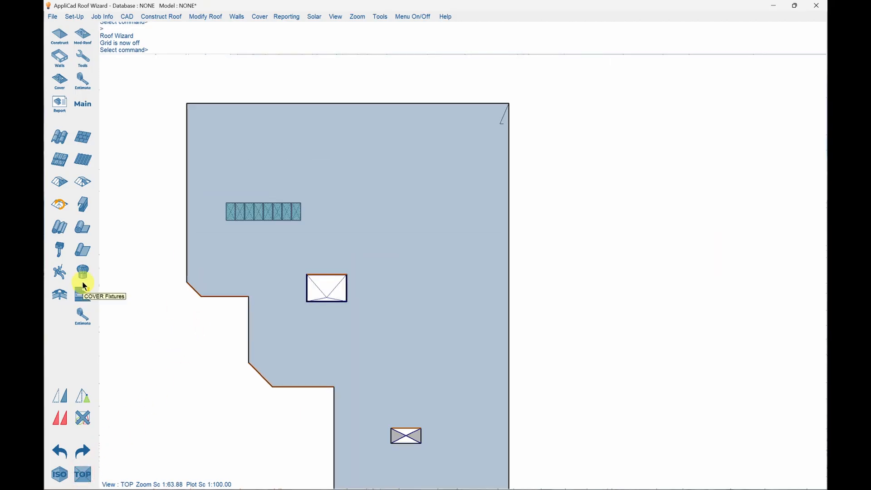
Place two Fall Anchor 20 fixtures near the roof's upper-left and upper-right corners.
click(82, 271)
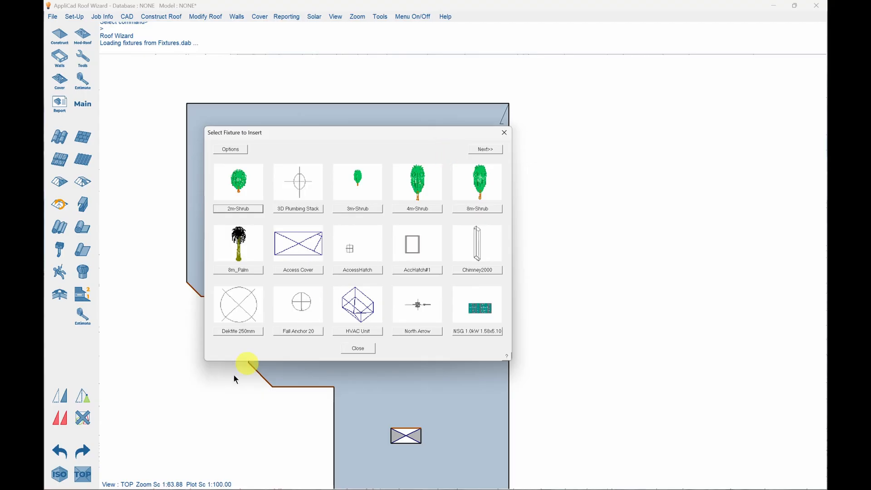
click(292, 332)
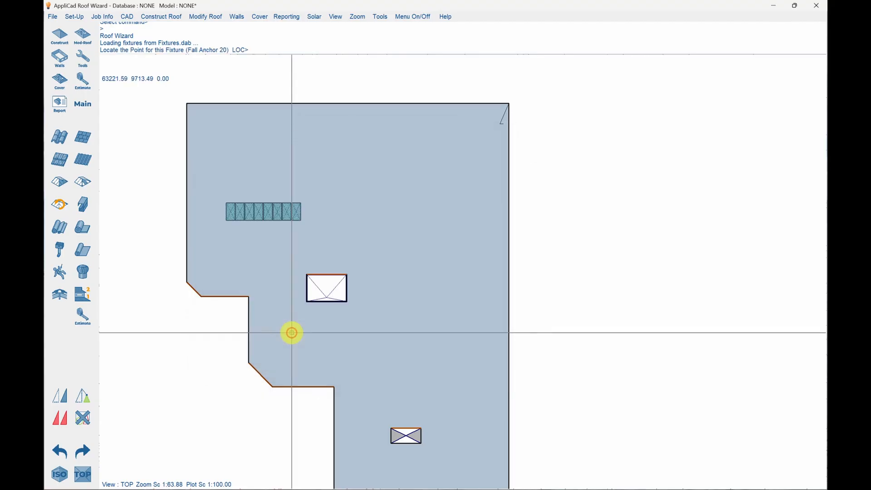
click(221, 147)
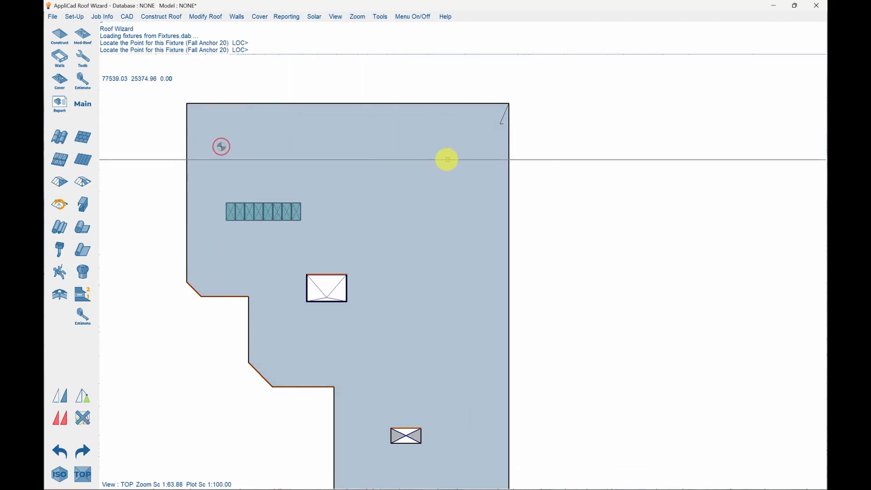
click(463, 149)
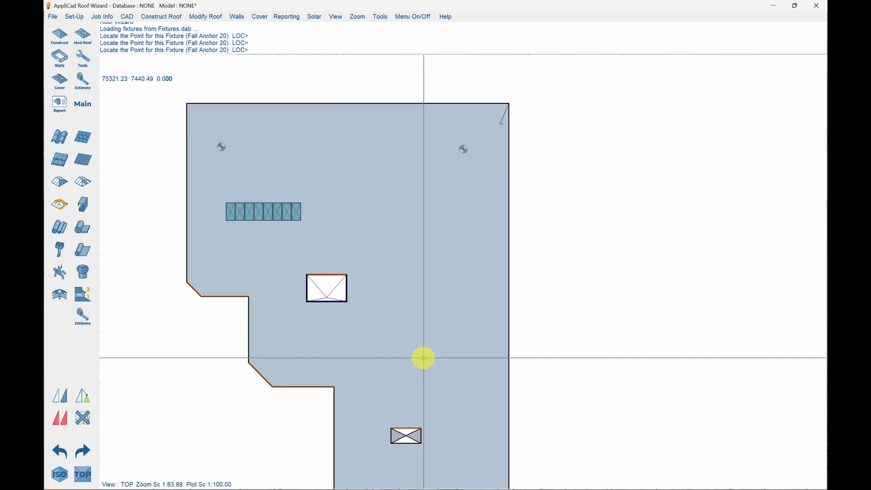
right_click(628, 236)
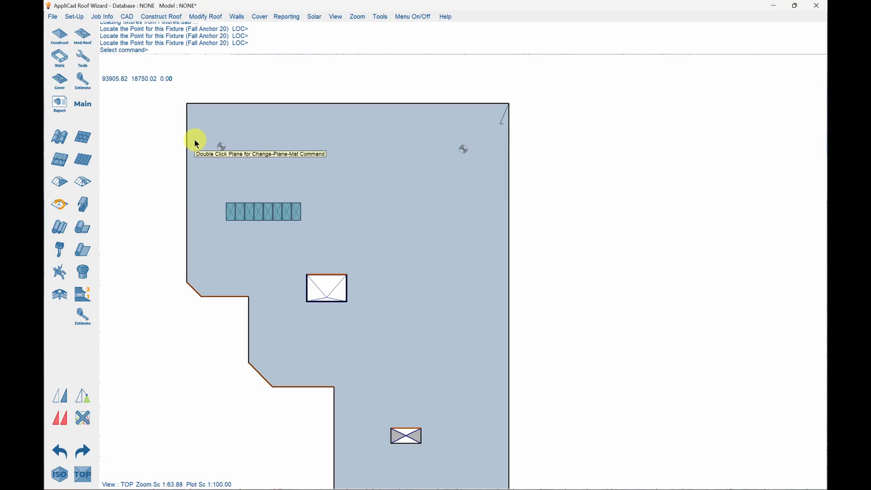
scroll(190, 138, down, 1)
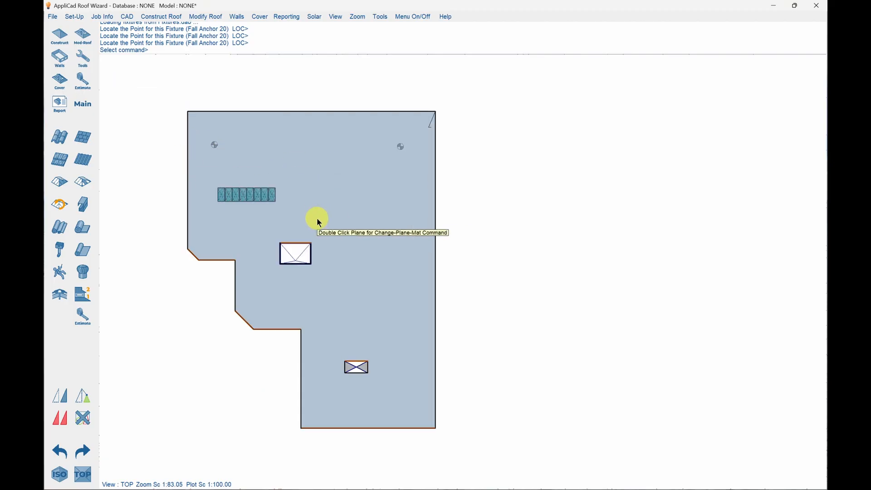
click(142, 205)
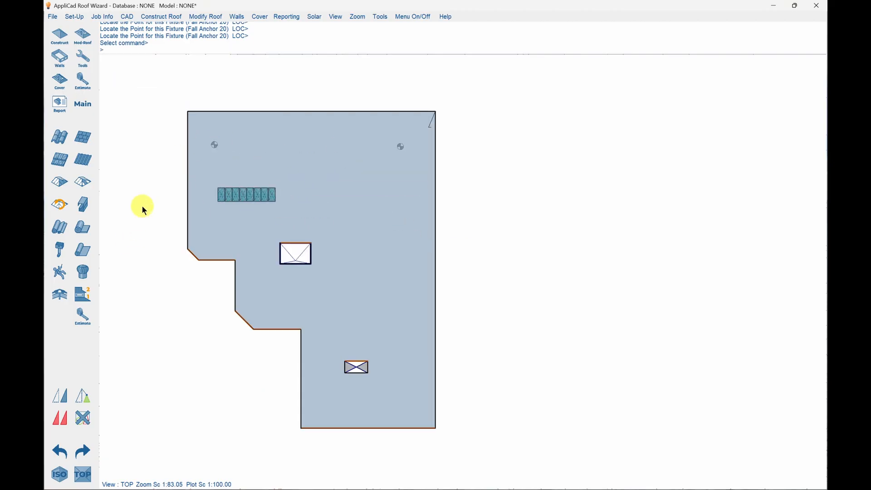
Generate a Supply+Install costing report for the Combined stage, accepting the metal panel material and item selection.
click(59, 102)
click(71, 227)
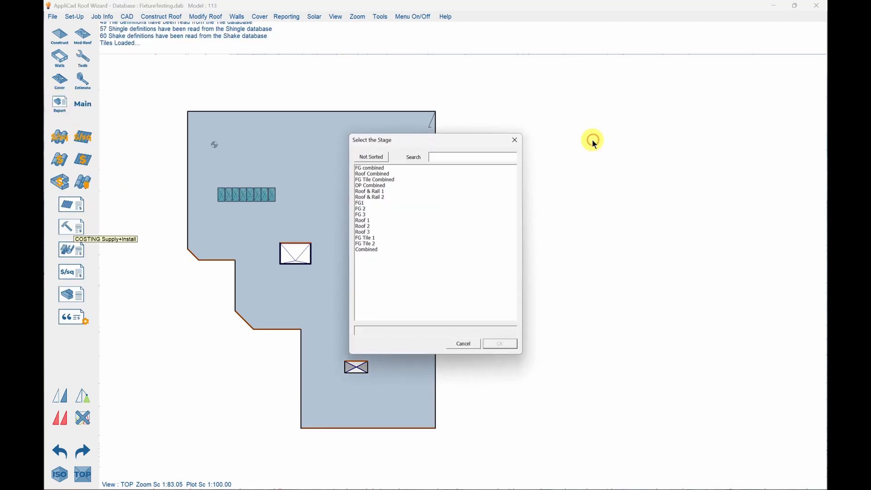
click(594, 140)
click(371, 249)
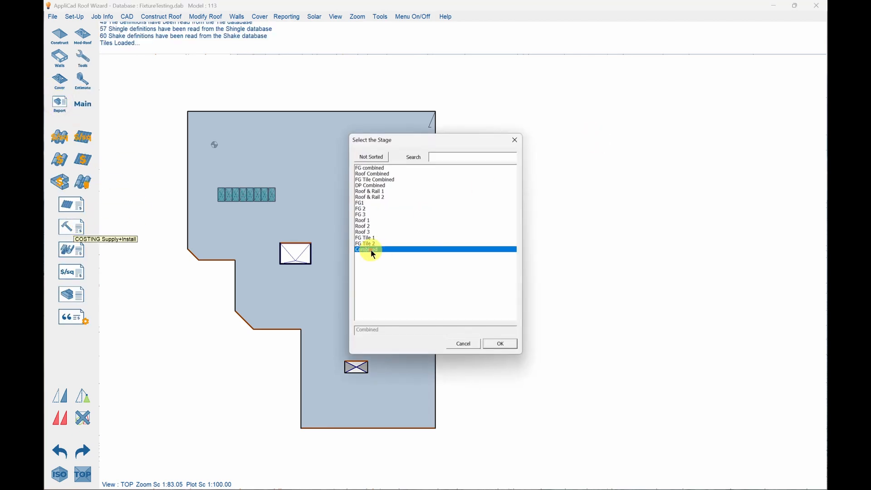
click(501, 344)
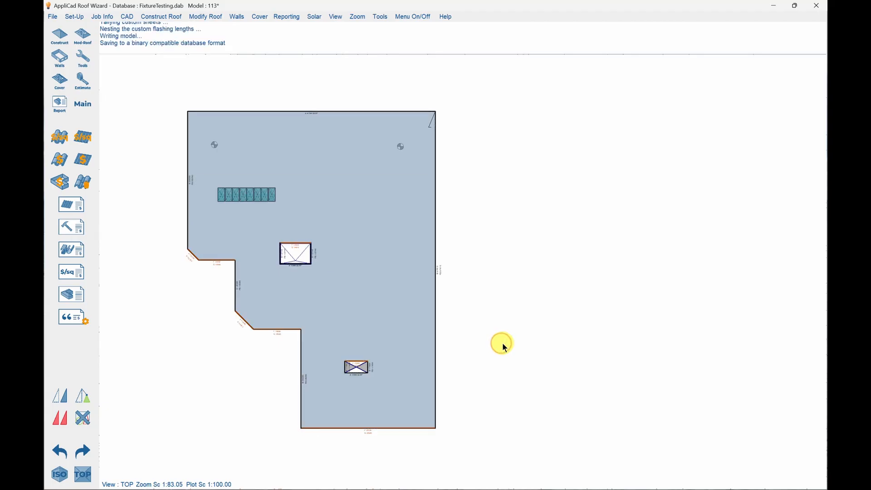
click(358, 395)
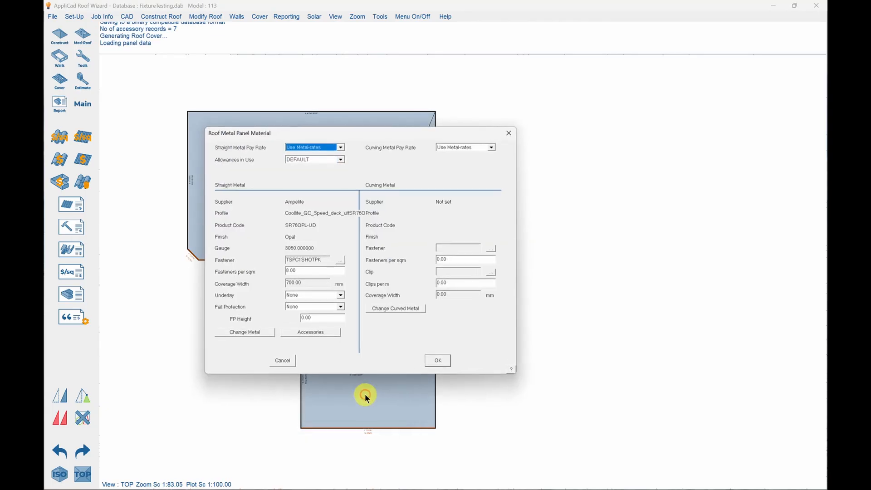
click(445, 360)
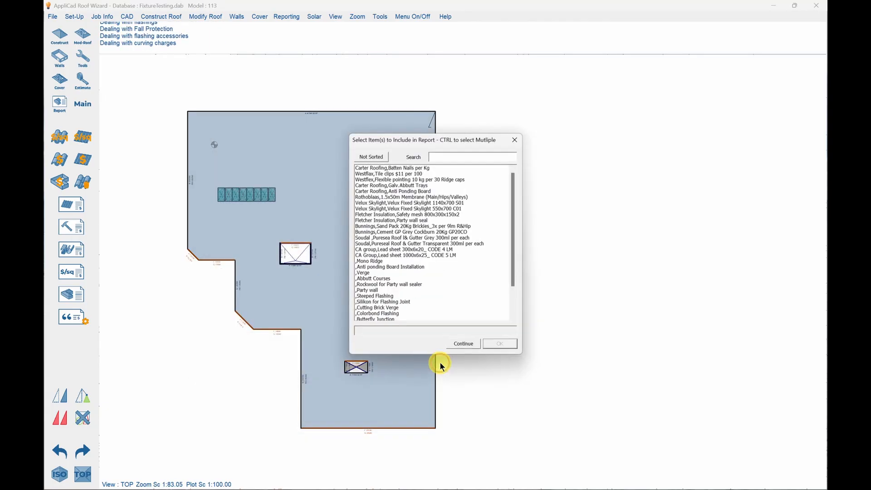
click(472, 344)
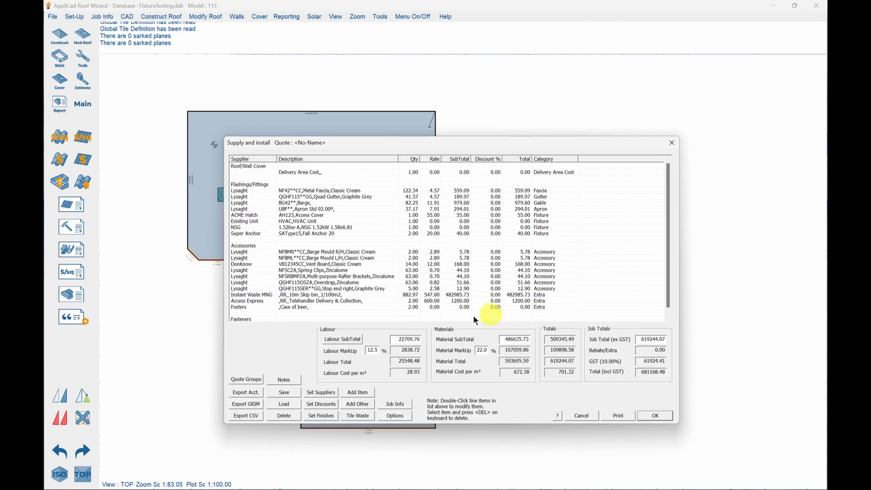
Set the Instant Waste MNG line's rate to 150 and its quantity to 1 in the quote, then close it.
double_click(436, 296)
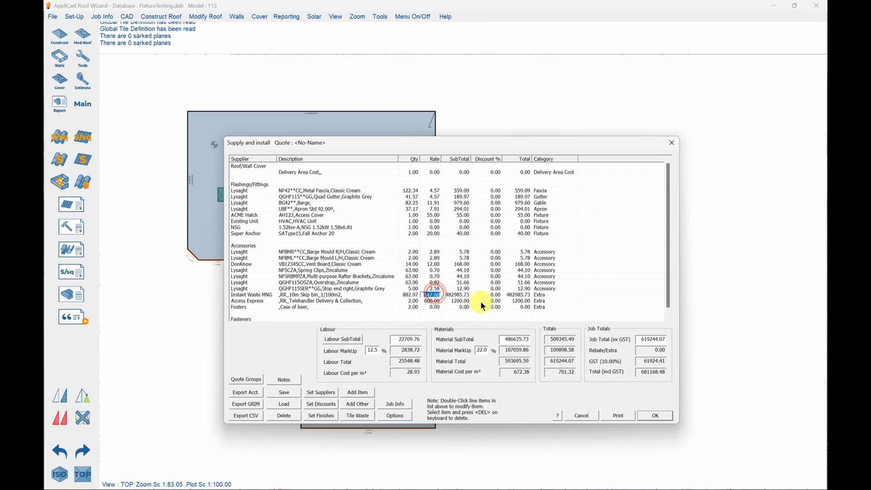
text(150)
click(412, 295)
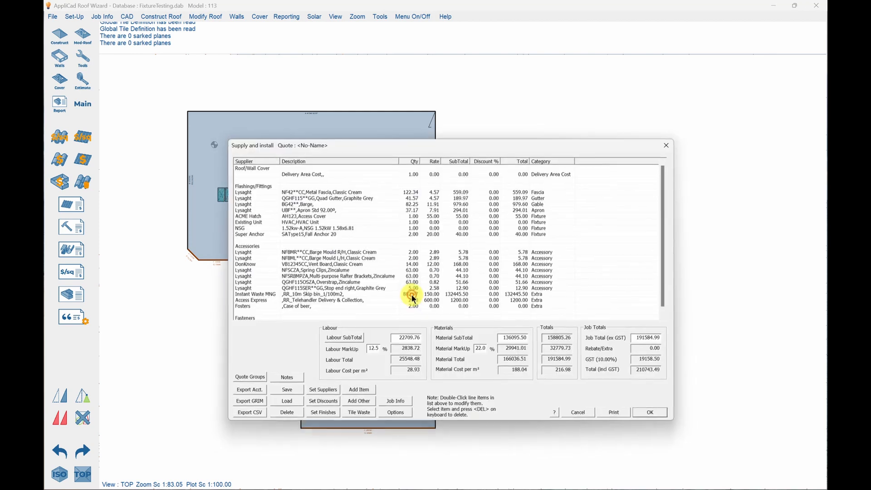
click(412, 295)
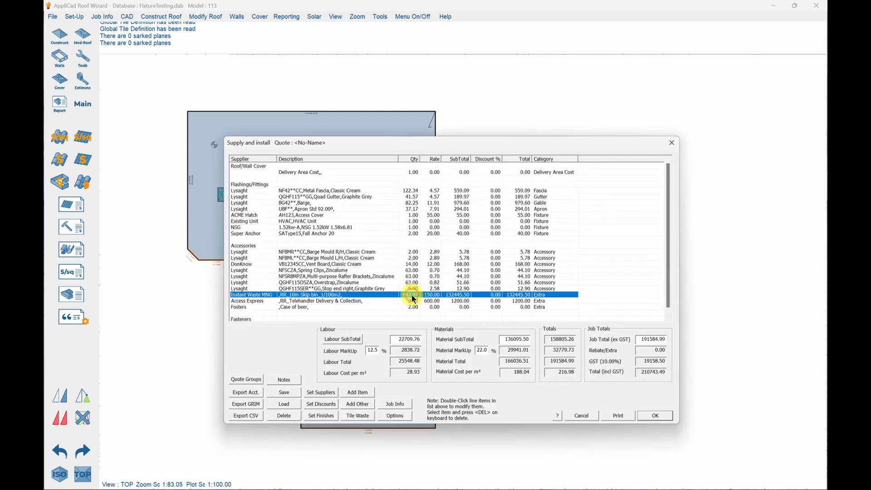
click(412, 295)
text(1)
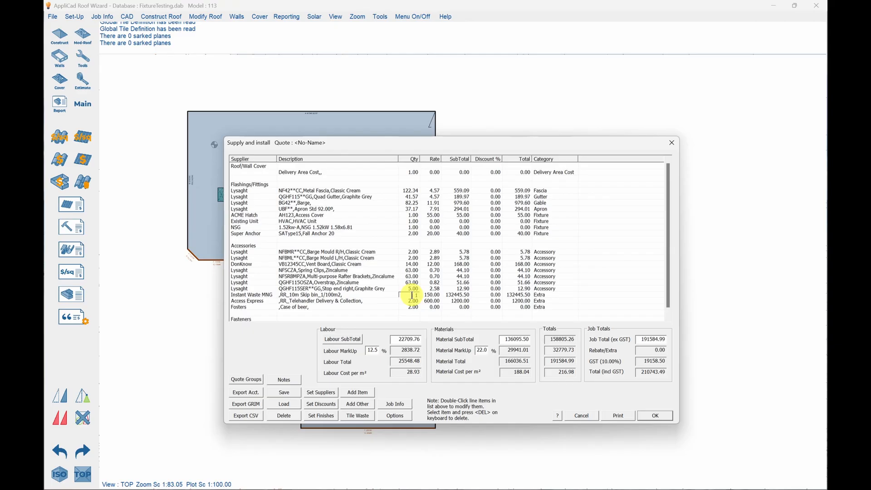
key(Return)
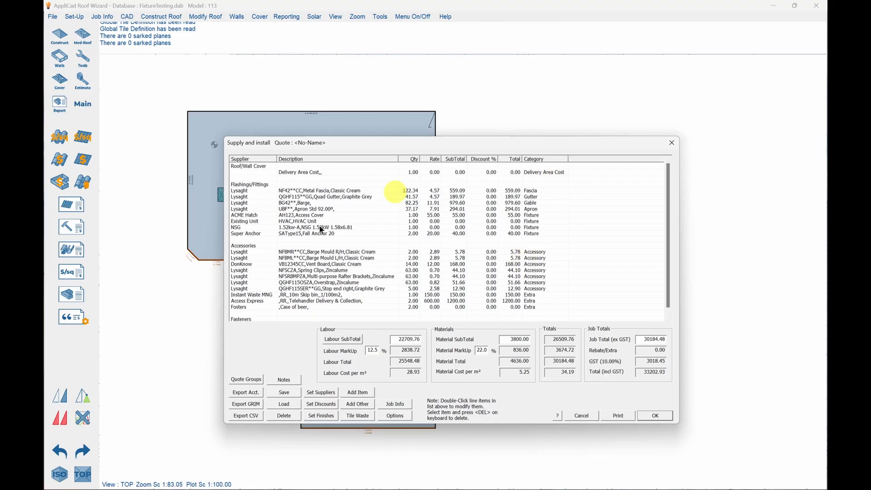
click(581, 415)
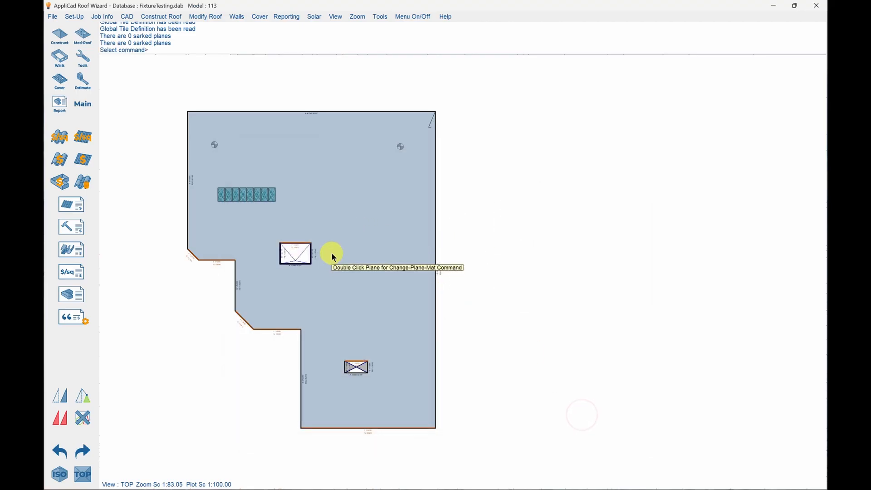
Open the Fixtures definitions in the setup options.
click(172, 158)
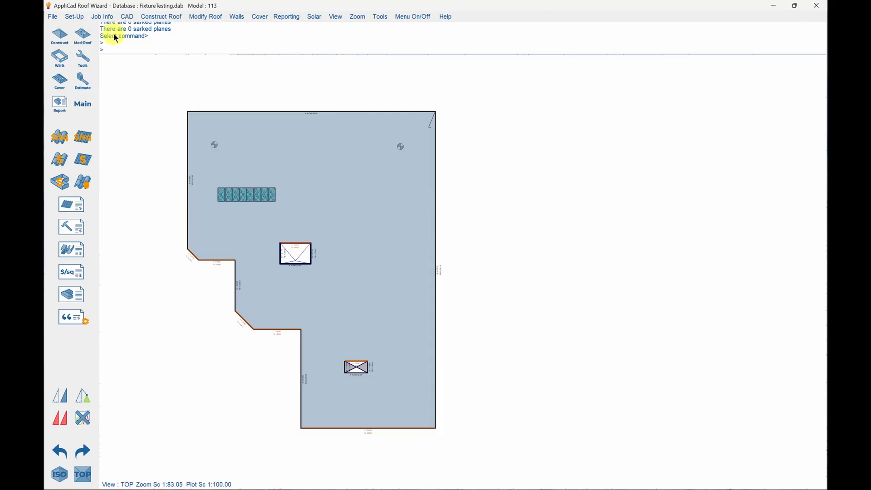
click(76, 17)
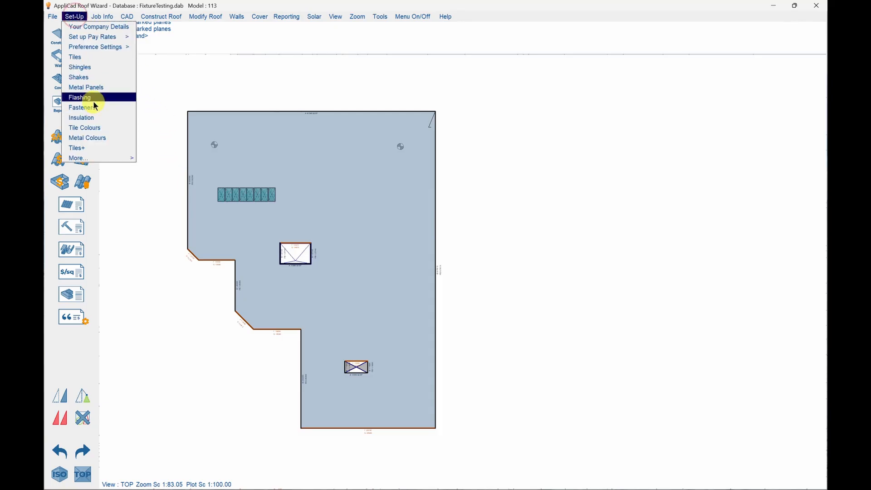
mouse_move(120, 159)
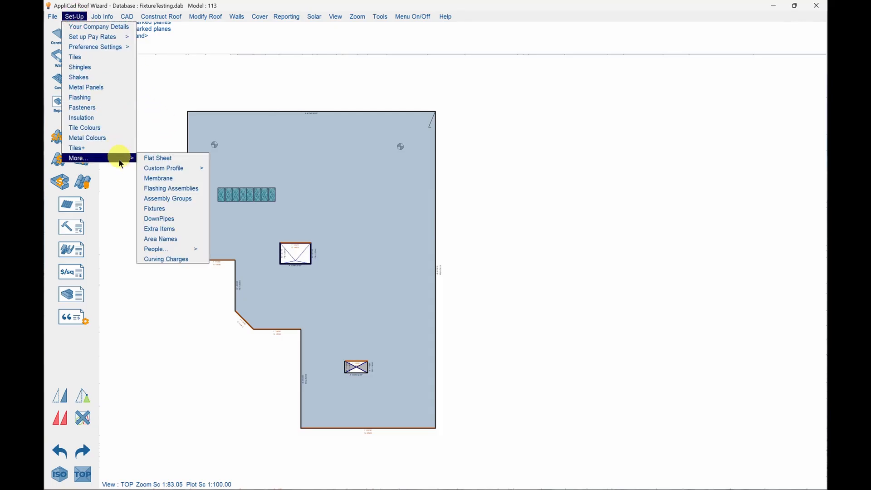
click(164, 208)
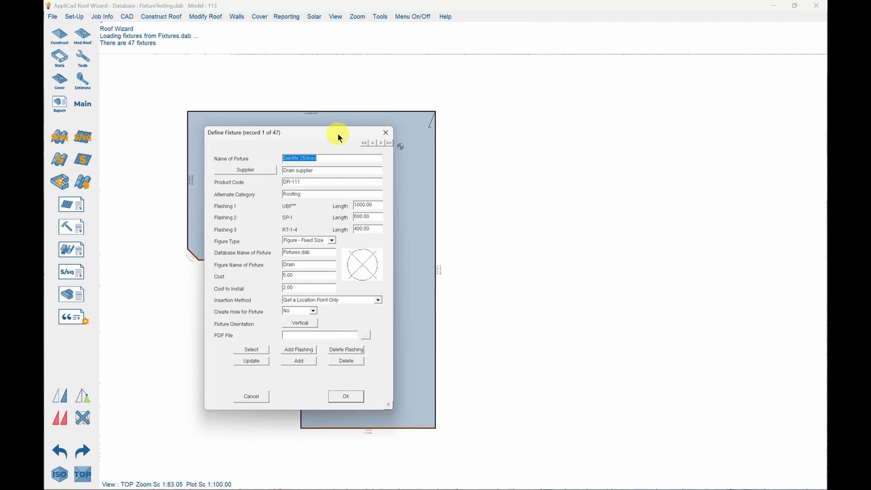
Move the Define Fixture dialog aside and review the Figure Type and Insertion Method options, keeping the existing choices.
drag(337, 132, 528, 92)
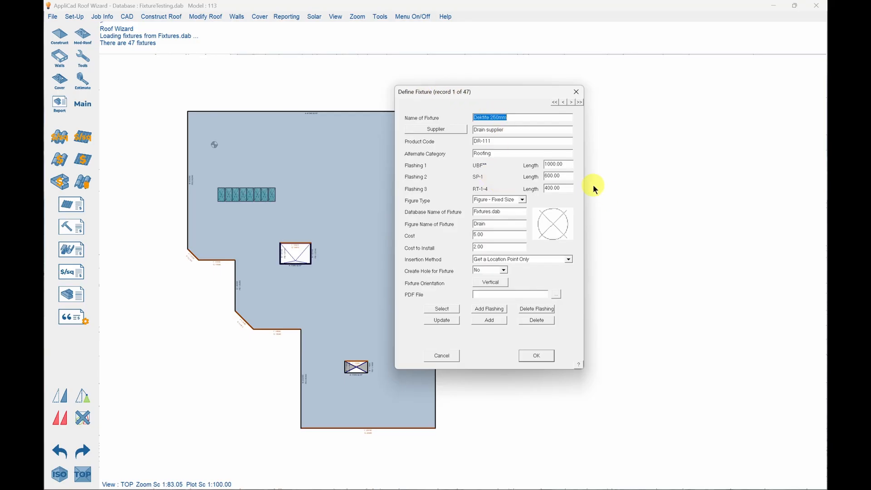
click(522, 200)
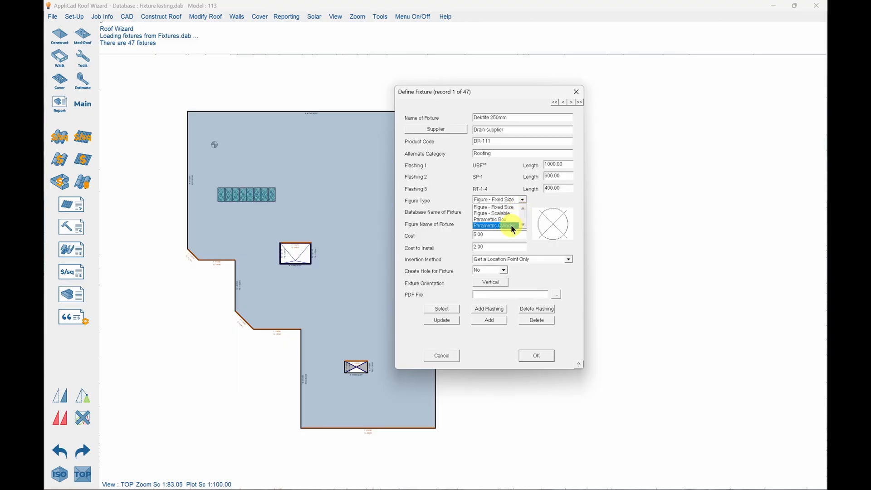
click(512, 199)
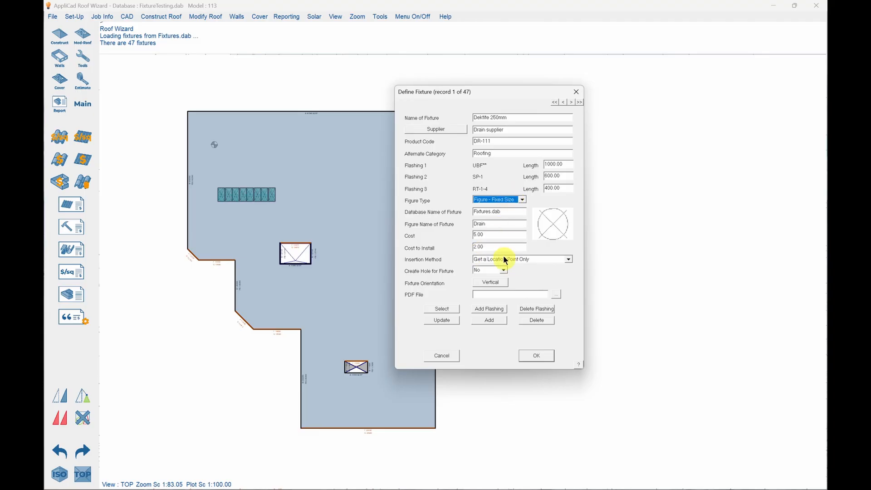
click(569, 260)
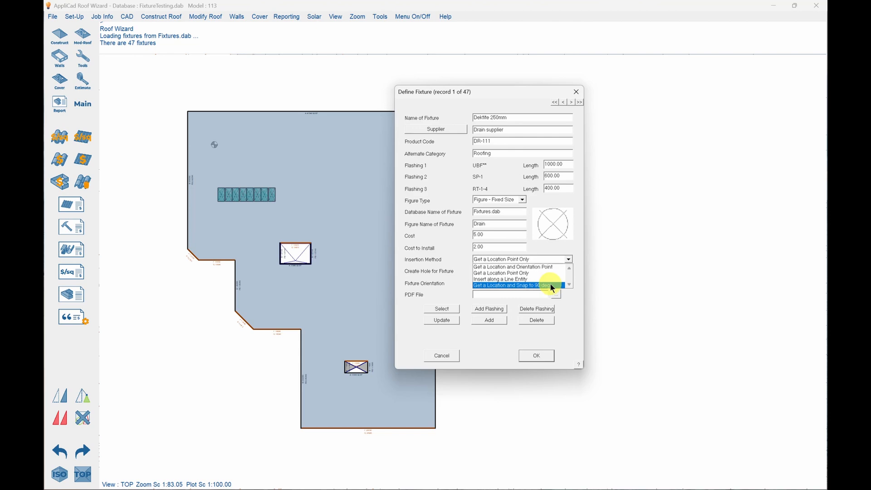
click(554, 260)
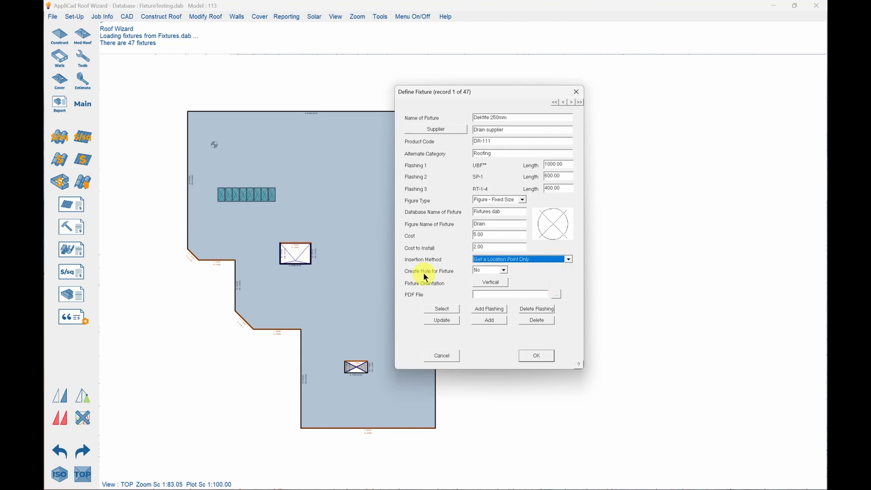
Review the Create Hole for Fixture and Fixture Orientation options, leaving them at No and Vertical.
click(503, 271)
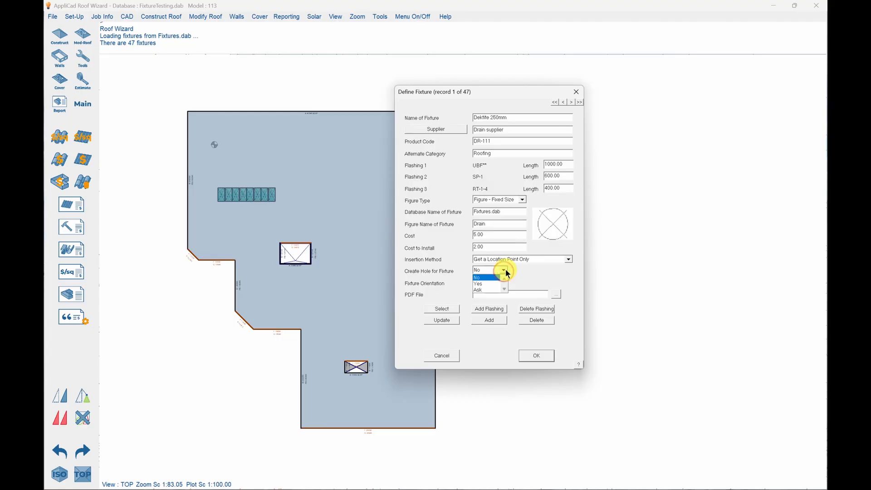
click(506, 271)
click(506, 270)
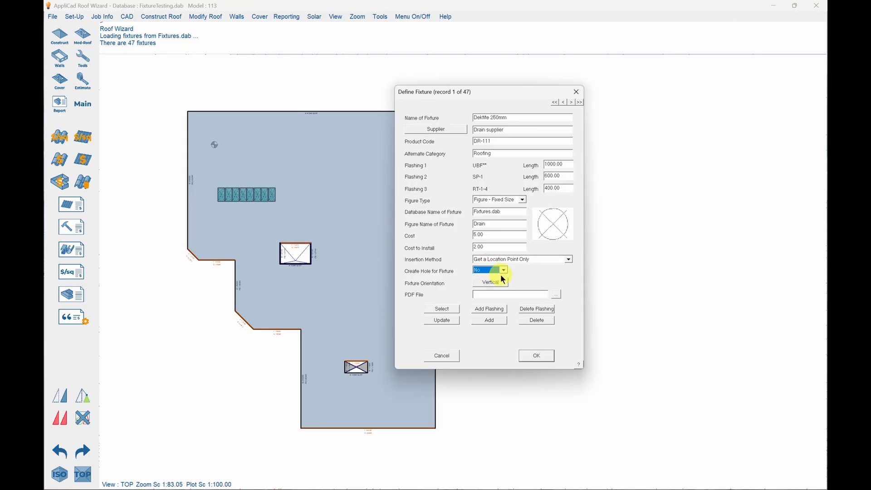
click(503, 284)
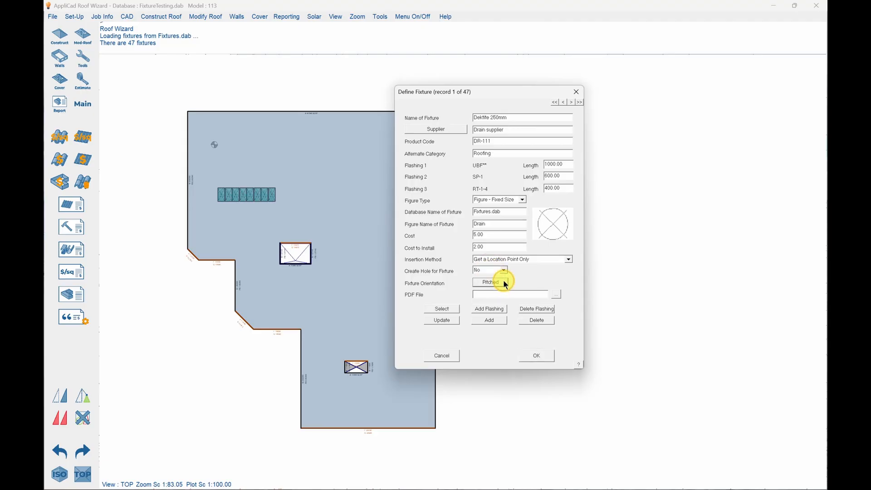
click(503, 283)
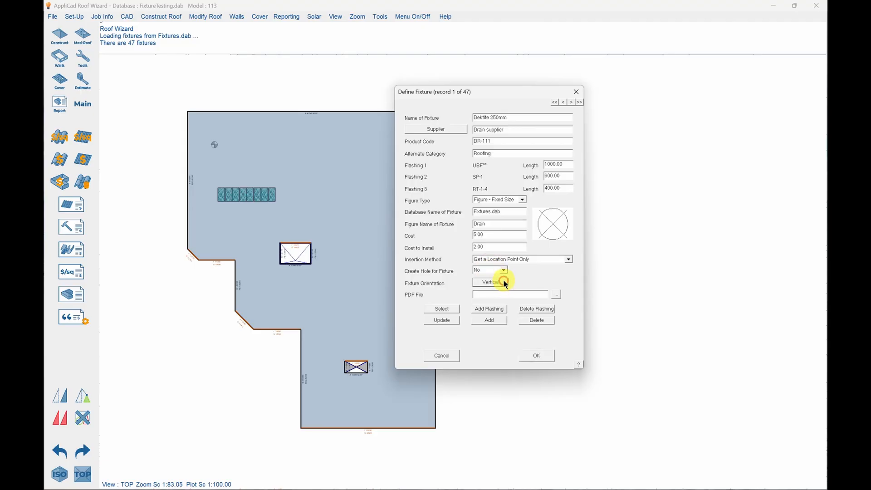